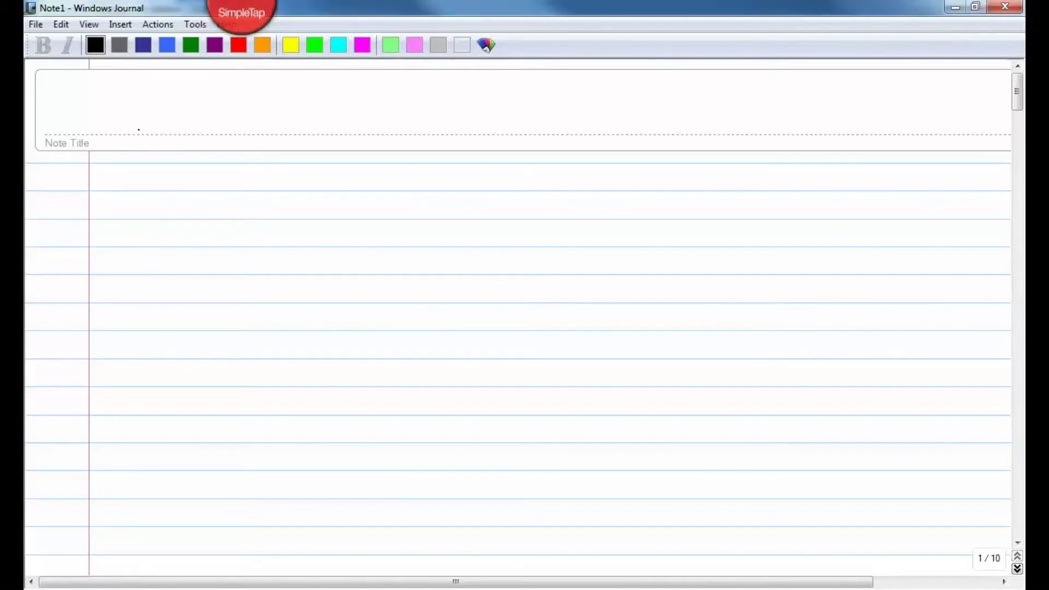
Handwrite the note title "Test 4 Review" in the title area
{"action": "left_click_drag", "start_coordinate": [175, 112], "coordinate": [166, 128]}
{"action": "mouse_move", "coordinate": [187, 92]}
{"action": "left_mouse_down"}
{"action": "mouse_move", "coordinate": [187, 126]}
{"action": "mouse_move", "coordinate": [195, 108]}
{"action": "left_mouse_up"}
{"action": "mouse_move", "coordinate": [226, 94]}
{"action": "left_mouse_down"}
{"action": "mouse_move", "coordinate": [234, 131]}
{"action": "mouse_move", "coordinate": [279, 109]}
{"action": "left_mouse_up"}
{"action": "mouse_move", "coordinate": [277, 117]}
{"action": "left_mouse_down"}
{"action": "mouse_move", "coordinate": [295, 112]}
{"action": "mouse_move", "coordinate": [293, 126]}
{"action": "left_mouse_up"}
{"action": "mouse_move", "coordinate": [299, 113]}
{"action": "left_mouse_down"}
{"action": "mouse_move", "coordinate": [311, 112]}
{"action": "mouse_move", "coordinate": [313, 129]}
{"action": "left_mouse_up"}
{"action": "mouse_move", "coordinate": [315, 121]}
{"action": "left_mouse_down"}
{"action": "mouse_move", "coordinate": [334, 135]}
{"action": "mouse_move", "coordinate": [339, 110]}
{"action": "left_mouse_up"}
{"action": "left_click", "coordinate": [350, 130]}
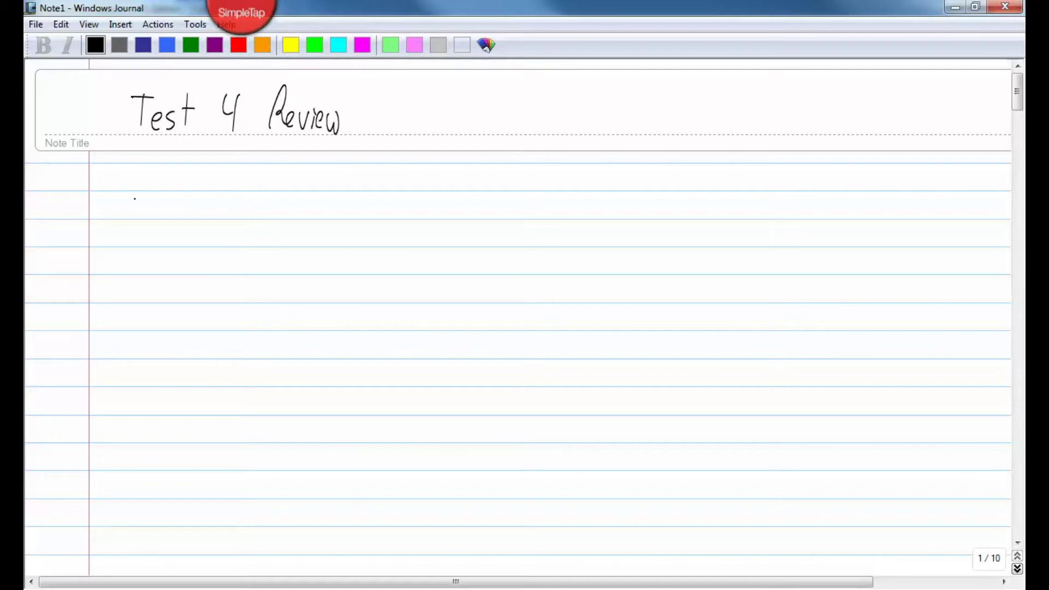
Number the first problem "1)" and handwrite its claim p < 22/10000 as a fraction
{"action": "mouse_move", "coordinate": [77, 167]}
{"action": "left_mouse_down"}
{"action": "mouse_move", "coordinate": [75, 192]}
{"action": "mouse_move", "coordinate": [88, 199]}
{"action": "left_mouse_up"}
{"action": "left_click", "coordinate": [84, 222]}
{"action": "mouse_move", "coordinate": [171, 187]}
{"action": "left_mouse_down"}
{"action": "mouse_move", "coordinate": [169, 223]}
{"action": "mouse_move", "coordinate": [171, 205]}
{"action": "left_mouse_up"}
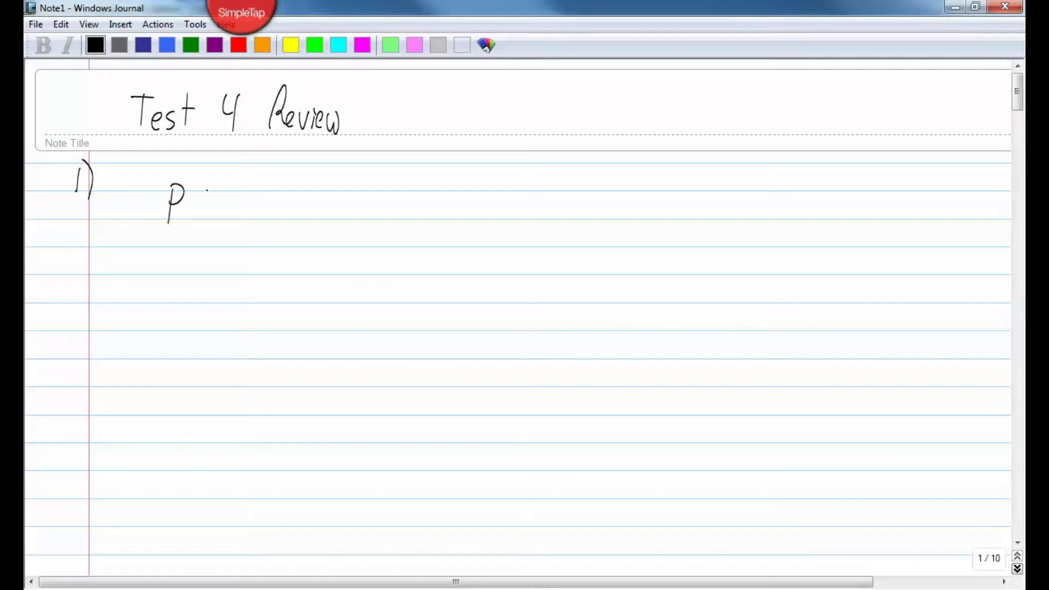
{"action": "mouse_move", "coordinate": [218, 181]}
{"action": "left_mouse_down"}
{"action": "mouse_move", "coordinate": [221, 202]}
{"action": "mouse_move", "coordinate": [249, 177]}
{"action": "mouse_move", "coordinate": [264, 194]}
{"action": "left_mouse_up"}
{"action": "left_click_drag", "start_coordinate": [268, 176], "coordinate": [280, 194]}
{"action": "left_click_drag", "start_coordinate": [238, 202], "coordinate": [295, 201]}
{"action": "left_click_drag", "start_coordinate": [241, 212], "coordinate": [239, 229]}
{"action": "left_click_drag", "start_coordinate": [255, 213], "coordinate": [255, 214]}
{"action": "left_click_drag", "start_coordinate": [266, 213], "coordinate": [273, 214]}
{"action": "mouse_move", "coordinate": [284, 213]}
{"action": "left_mouse_down"}
{"action": "mouse_move", "coordinate": [279, 221]}
{"action": "mouse_move", "coordinate": [284, 213]}
{"action": "left_mouse_up"}
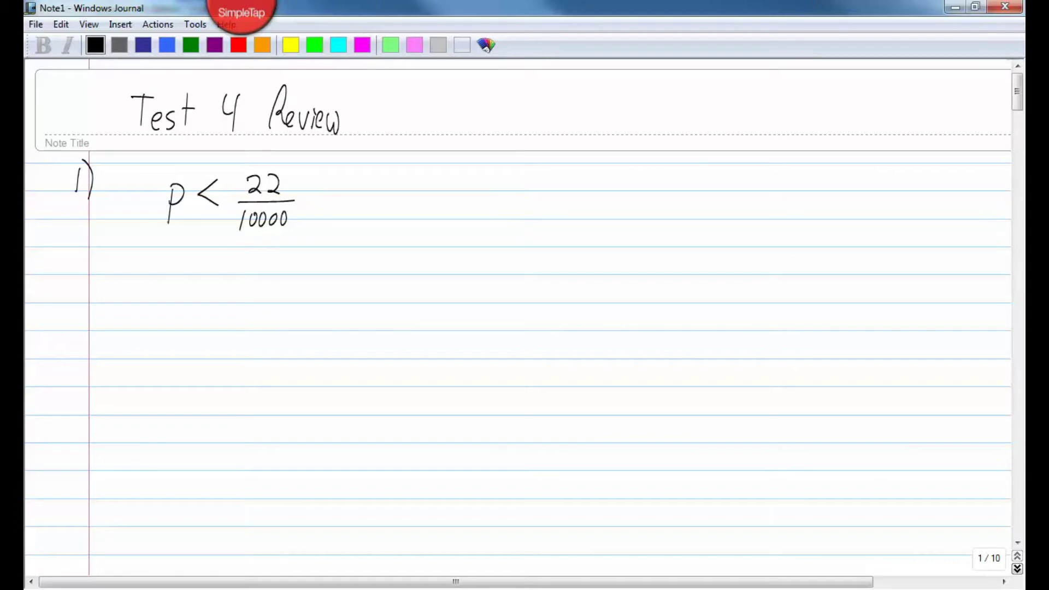
Switch to Calculator and divide 22 by 10000
{"action": "key", "text": "super"}
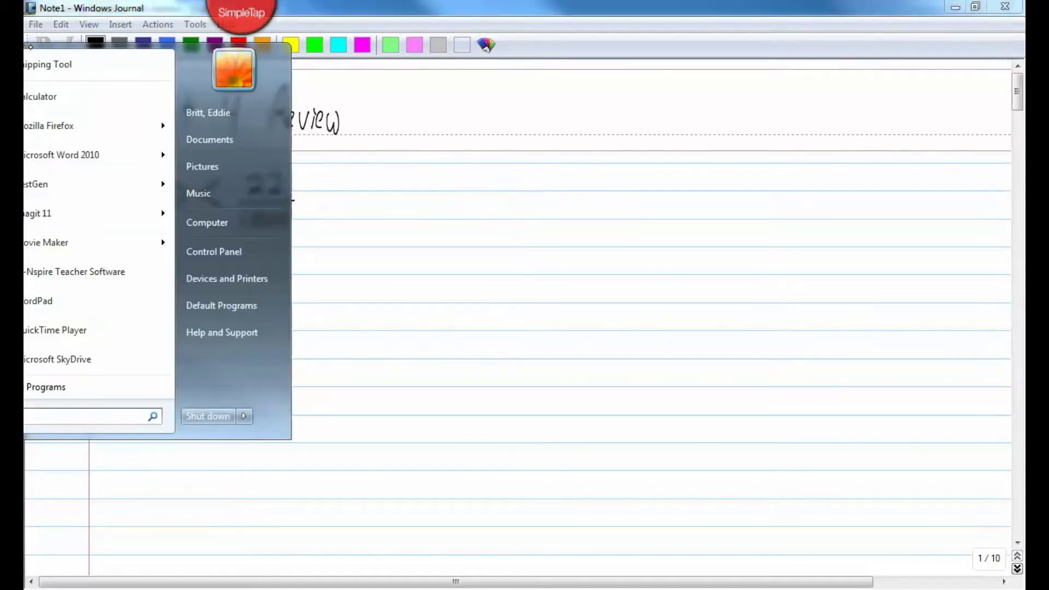
{"action": "left_click", "coordinate": [83, 98]}
{"action": "left_click", "coordinate": [634, 298]}
{"action": "left_click", "coordinate": [633, 297]}
{"action": "left_click", "coordinate": [694, 249]}
{"action": "left_click", "coordinate": [604, 298]}
{"action": "left_click", "coordinate": [619, 322]}
{"action": "left_click", "coordinate": [619, 322]}
{"action": "left_click", "coordinate": [619, 322]}
{"action": "left_click", "coordinate": [619, 323]}
{"action": "left_click", "coordinate": [724, 310]}
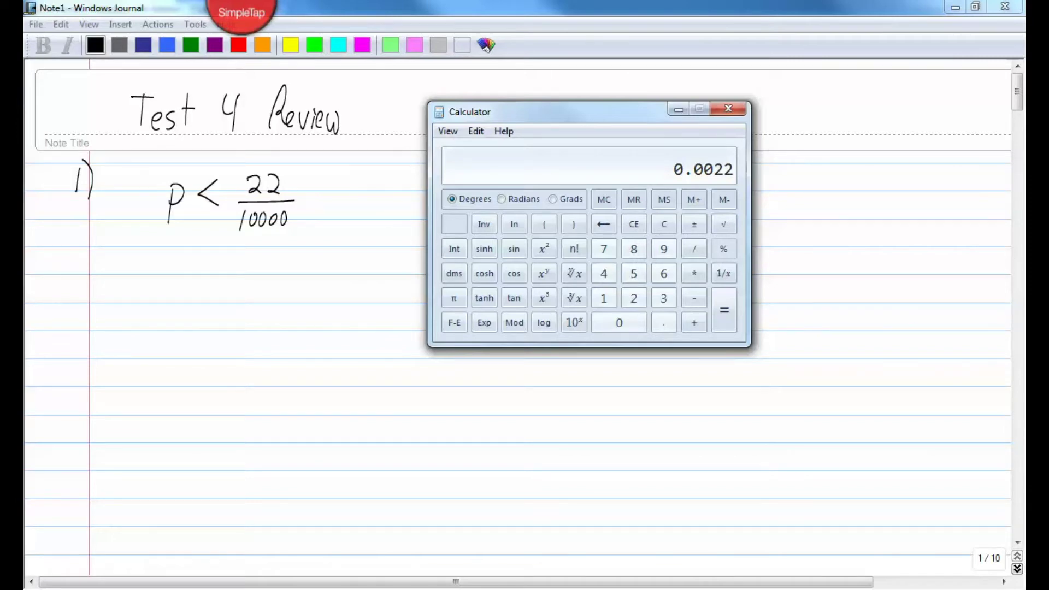
Return to the Windows Journal note and handwrite p < .0022 below the fraction form of the claim
{"action": "left_click", "coordinate": [161, 273]}
{"action": "mouse_move", "coordinate": [180, 285]}
{"action": "left_mouse_down"}
{"action": "mouse_move", "coordinate": [173, 325]}
{"action": "mouse_move", "coordinate": [178, 306]}
{"action": "mouse_move", "coordinate": [256, 295]}
{"action": "mouse_move", "coordinate": [262, 285]}
{"action": "left_mouse_up"}
{"action": "left_click", "coordinate": [235, 299]}
{"action": "mouse_move", "coordinate": [274, 285]}
{"action": "left_mouse_down"}
{"action": "mouse_move", "coordinate": [301, 303]}
{"action": "mouse_move", "coordinate": [326, 302]}
{"action": "left_mouse_up"}
{"action": "left_click", "coordinate": [341, 286]}
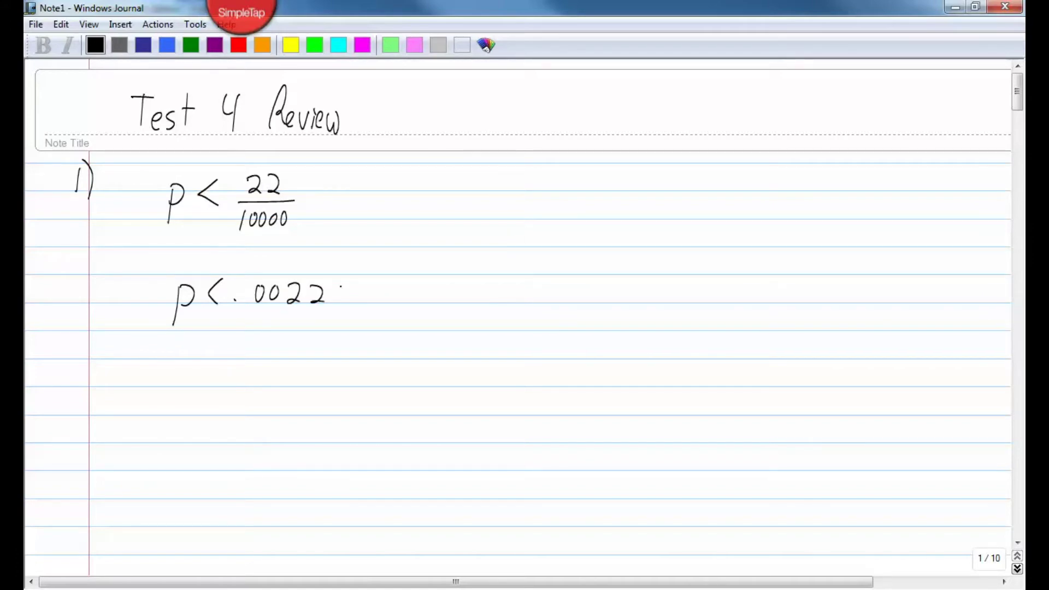
Handwrite the complement p ≥ .0022 below the decimal form of problem 1's claim
{"action": "left_click_drag", "start_coordinate": [181, 360], "coordinate": [173, 396]}
{"action": "mouse_move", "coordinate": [177, 365]}
{"action": "left_mouse_down"}
{"action": "mouse_move", "coordinate": [178, 378]}
{"action": "mouse_move", "coordinate": [221, 364]}
{"action": "mouse_move", "coordinate": [209, 374]}
{"action": "mouse_move", "coordinate": [254, 377]}
{"action": "mouse_move", "coordinate": [261, 368]}
{"action": "left_mouse_up"}
{"action": "left_click", "coordinate": [239, 376]}
{"action": "left_click_drag", "start_coordinate": [274, 366], "coordinate": [302, 379]}
{"action": "left_click_drag", "start_coordinate": [310, 363], "coordinate": [324, 381]}
{"action": "left_click", "coordinate": [332, 373]}
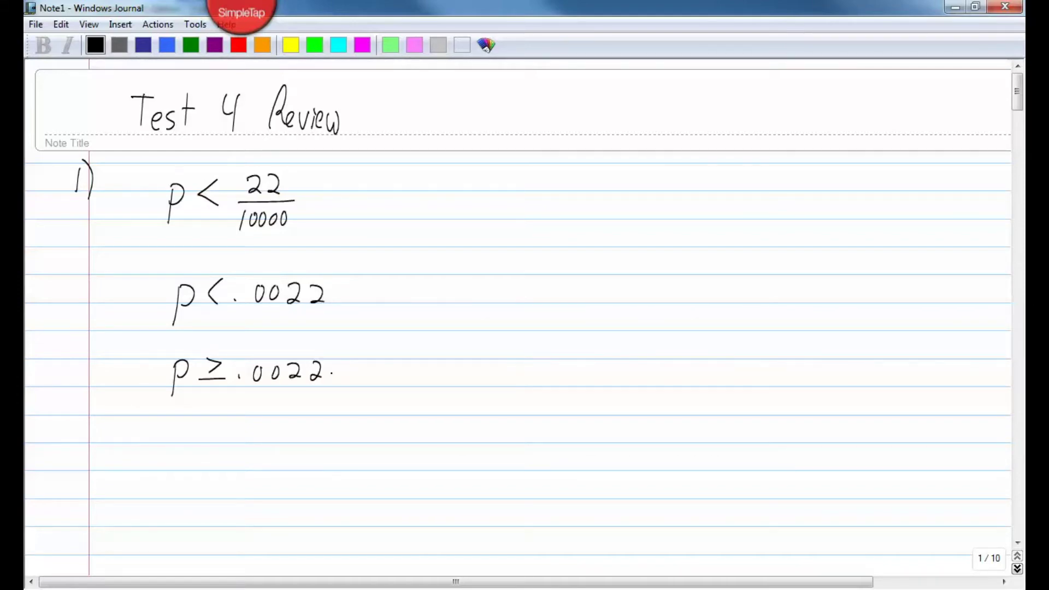
Handwrite the null hypothesis H₀: p = .0022 beside problem 1's fraction claim
{"action": "mouse_move", "coordinate": [444, 176]}
{"action": "left_mouse_down"}
{"action": "mouse_move", "coordinate": [444, 207]}
{"action": "mouse_move", "coordinate": [455, 193]}
{"action": "left_mouse_up"}
{"action": "left_click_drag", "start_coordinate": [464, 204], "coordinate": [462, 203]}
{"action": "left_click", "coordinate": [494, 215]}
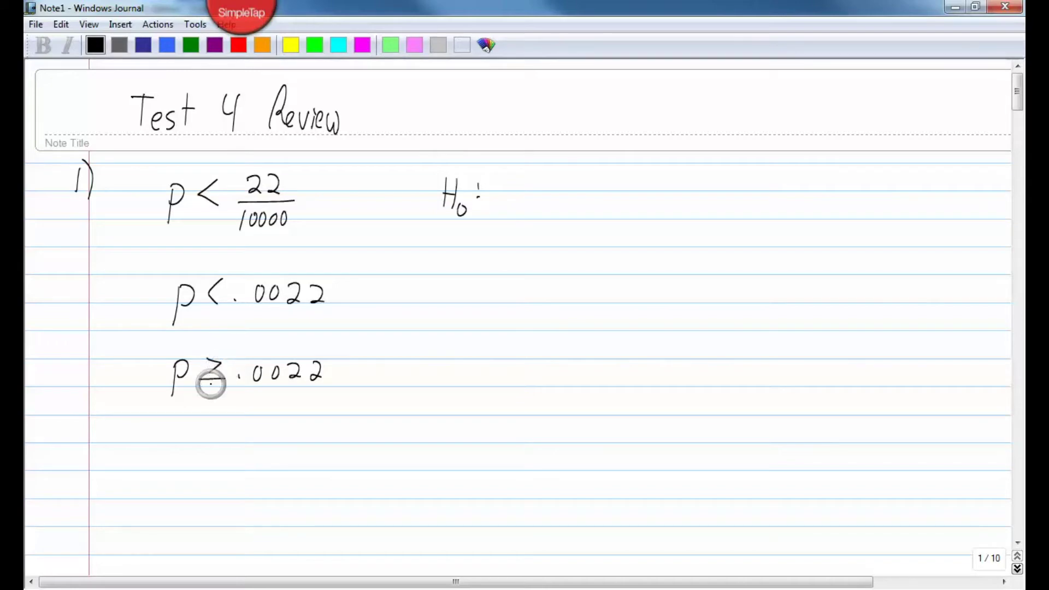
{"action": "left_click_drag", "start_coordinate": [215, 367], "coordinate": [231, 366]}
{"action": "mouse_move", "coordinate": [500, 184]}
{"action": "left_mouse_down"}
{"action": "mouse_move", "coordinate": [500, 194]}
{"action": "mouse_move", "coordinate": [529, 184]}
{"action": "left_mouse_up"}
{"action": "left_click", "coordinate": [553, 197]}
{"action": "left_click_drag", "start_coordinate": [520, 195], "coordinate": [574, 197]}
{"action": "mouse_move", "coordinate": [587, 183]}
{"action": "left_mouse_down"}
{"action": "mouse_move", "coordinate": [609, 200]}
{"action": "mouse_move", "coordinate": [631, 198]}
{"action": "left_mouse_up"}
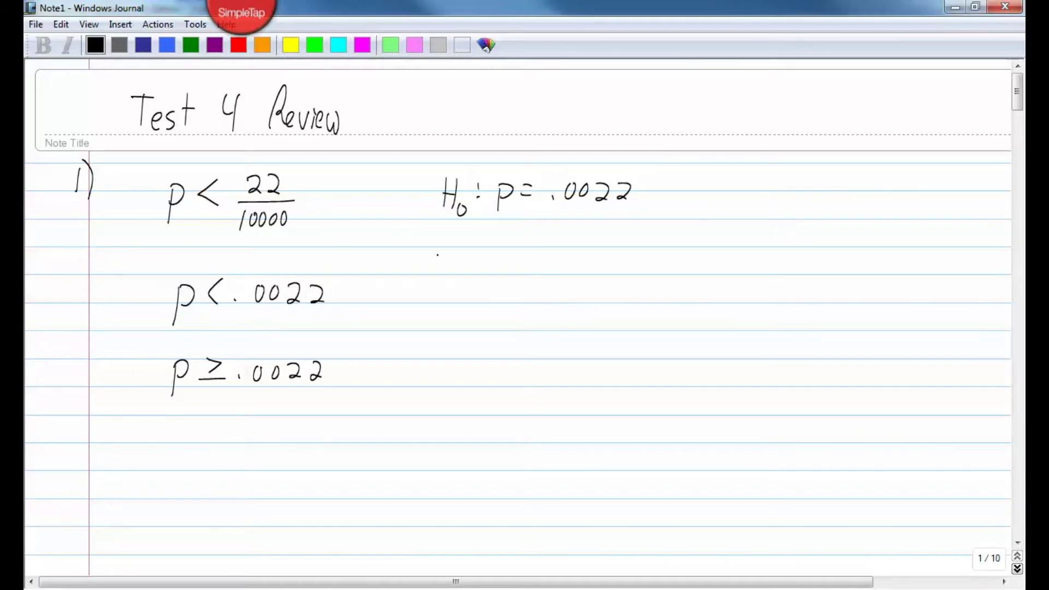
Handwrite the alternative hypothesis H₁: p < .0022 under problem 1's null hypothesis
{"action": "left_click_drag", "start_coordinate": [443, 241], "coordinate": [443, 271]}
{"action": "mouse_move", "coordinate": [453, 241]}
{"action": "left_mouse_down"}
{"action": "mouse_move", "coordinate": [453, 270]}
{"action": "mouse_move", "coordinate": [455, 260]}
{"action": "left_mouse_up"}
{"action": "mouse_move", "coordinate": [459, 267]}
{"action": "left_mouse_down"}
{"action": "mouse_move", "coordinate": [570, 251]}
{"action": "mouse_move", "coordinate": [597, 253]}
{"action": "mouse_move", "coordinate": [595, 265]}
{"action": "mouse_move", "coordinate": [618, 263]}
{"action": "left_mouse_up"}
{"action": "left_click", "coordinate": [477, 252]}
{"action": "left_click", "coordinate": [477, 262]}
{"action": "left_click", "coordinate": [549, 262]}
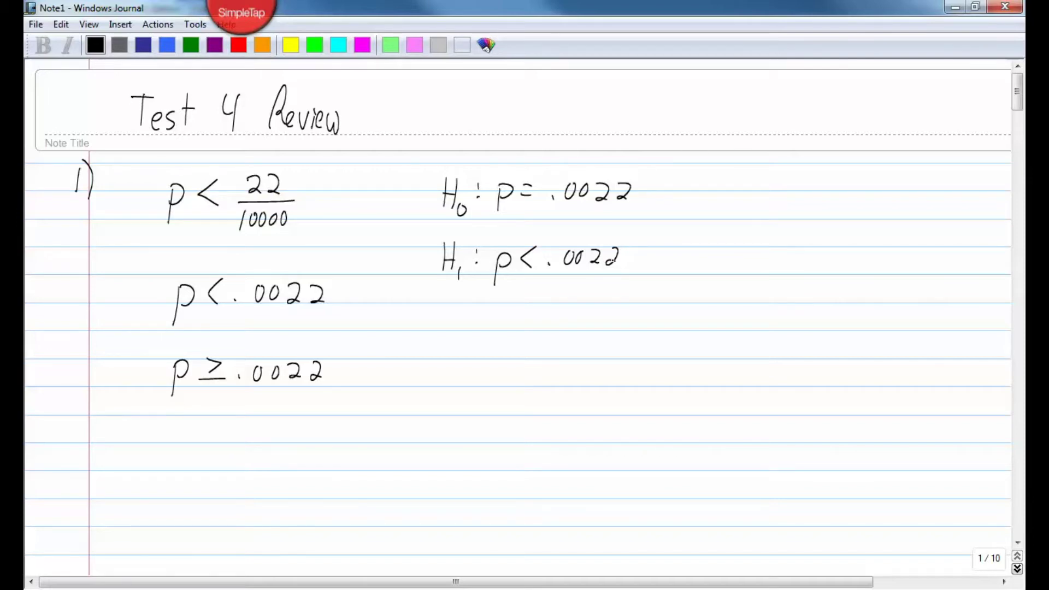
Number the second problem "2)" and handwrite its claim μ > 30 with the complement μ ≤ 30 below
{"action": "mouse_move", "coordinate": [53, 421]}
{"action": "left_mouse_down"}
{"action": "mouse_move", "coordinate": [54, 440]}
{"action": "mouse_move", "coordinate": [71, 439]}
{"action": "left_mouse_up"}
{"action": "left_click_drag", "start_coordinate": [69, 409], "coordinate": [72, 450]}
{"action": "mouse_move", "coordinate": [141, 427]}
{"action": "left_mouse_down"}
{"action": "mouse_move", "coordinate": [140, 448]}
{"action": "mouse_move", "coordinate": [198, 443]}
{"action": "left_mouse_up"}
{"action": "mouse_move", "coordinate": [218, 424]}
{"action": "left_mouse_down"}
{"action": "mouse_move", "coordinate": [214, 438]}
{"action": "mouse_move", "coordinate": [219, 422]}
{"action": "left_mouse_up"}
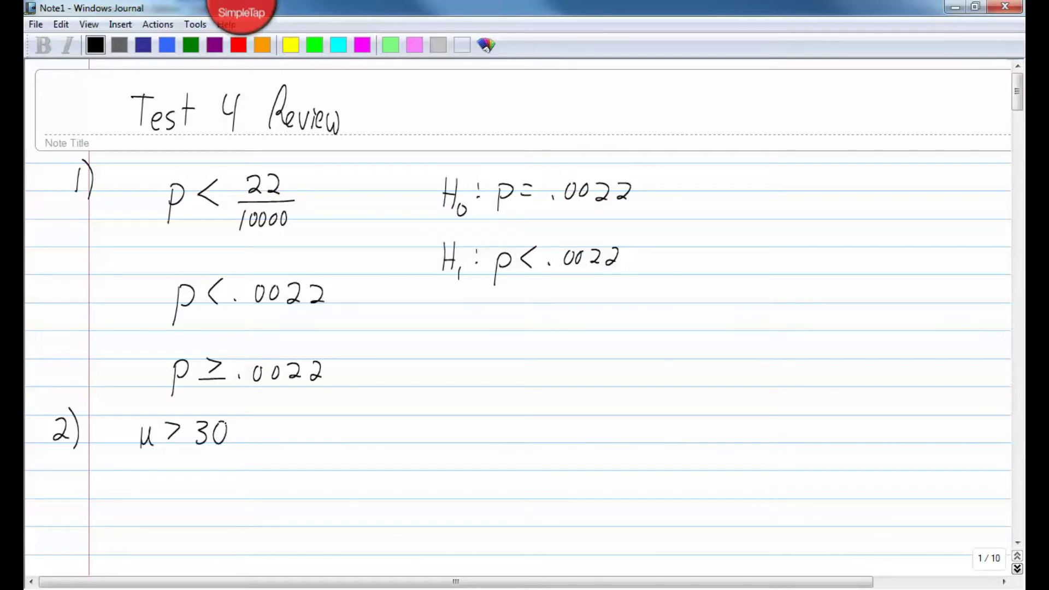
{"action": "left_click_drag", "start_coordinate": [139, 480], "coordinate": [138, 504]}
{"action": "mouse_move", "coordinate": [140, 483]}
{"action": "left_mouse_down"}
{"action": "mouse_move", "coordinate": [205, 490]}
{"action": "mouse_move", "coordinate": [202, 501]}
{"action": "left_mouse_up"}
{"action": "left_click_drag", "start_coordinate": [219, 478], "coordinate": [219, 476]}
Handwrite the null hypothesis H₀: μ = 30 beside problem 2's claim
{"action": "mouse_move", "coordinate": [393, 413]}
{"action": "left_mouse_down"}
{"action": "mouse_move", "coordinate": [392, 443]}
{"action": "mouse_move", "coordinate": [404, 447]}
{"action": "left_mouse_up"}
{"action": "mouse_move", "coordinate": [393, 431]}
{"action": "left_mouse_down"}
{"action": "mouse_move", "coordinate": [404, 430]}
{"action": "mouse_move", "coordinate": [408, 451]}
{"action": "mouse_move", "coordinate": [443, 457]}
{"action": "mouse_move", "coordinate": [447, 440]}
{"action": "mouse_move", "coordinate": [475, 431]}
{"action": "mouse_move", "coordinate": [444, 441]}
{"action": "mouse_move", "coordinate": [455, 437]}
{"action": "left_mouse_up"}
{"action": "left_click", "coordinate": [442, 430]}
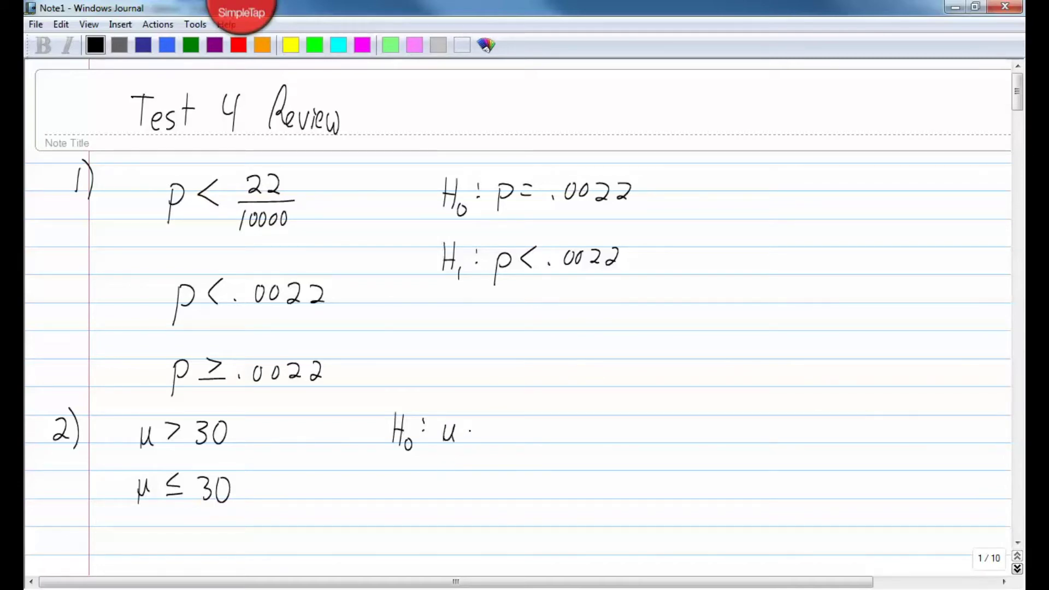
{"action": "left_click_drag", "start_coordinate": [468, 429], "coordinate": [498, 446]}
{"action": "mouse_move", "coordinate": [520, 426]}
{"action": "left_mouse_down"}
{"action": "mouse_move", "coordinate": [527, 440]}
{"action": "mouse_move", "coordinate": [520, 427]}
{"action": "left_mouse_up"}
Handwrite the alternative hypothesis H₁: μ > 30 under problem 2's null hypothesis
{"action": "mouse_move", "coordinate": [394, 474]}
{"action": "left_mouse_down"}
{"action": "mouse_move", "coordinate": [394, 498]}
{"action": "mouse_move", "coordinate": [405, 500]}
{"action": "left_mouse_up"}
{"action": "mouse_move", "coordinate": [391, 488]}
{"action": "left_mouse_down"}
{"action": "mouse_move", "coordinate": [404, 487]}
{"action": "mouse_move", "coordinate": [408, 507]}
{"action": "left_mouse_up"}
{"action": "left_click", "coordinate": [420, 478]}
{"action": "left_click", "coordinate": [422, 488]}
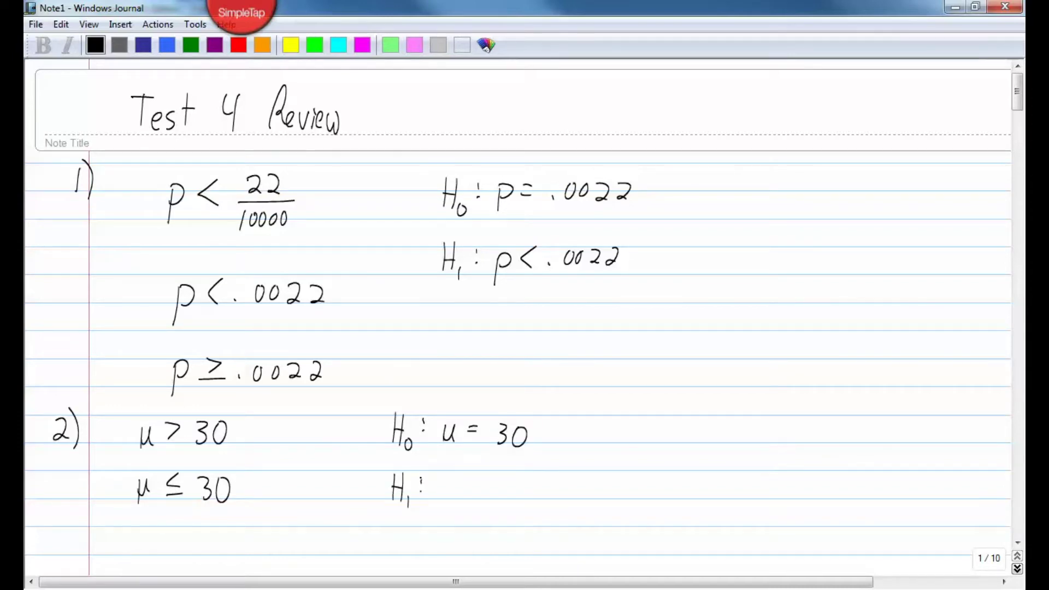
{"action": "mouse_move", "coordinate": [443, 484]}
{"action": "left_mouse_down"}
{"action": "mouse_move", "coordinate": [440, 508]}
{"action": "mouse_move", "coordinate": [499, 495]}
{"action": "mouse_move", "coordinate": [522, 477]}
{"action": "left_mouse_up"}
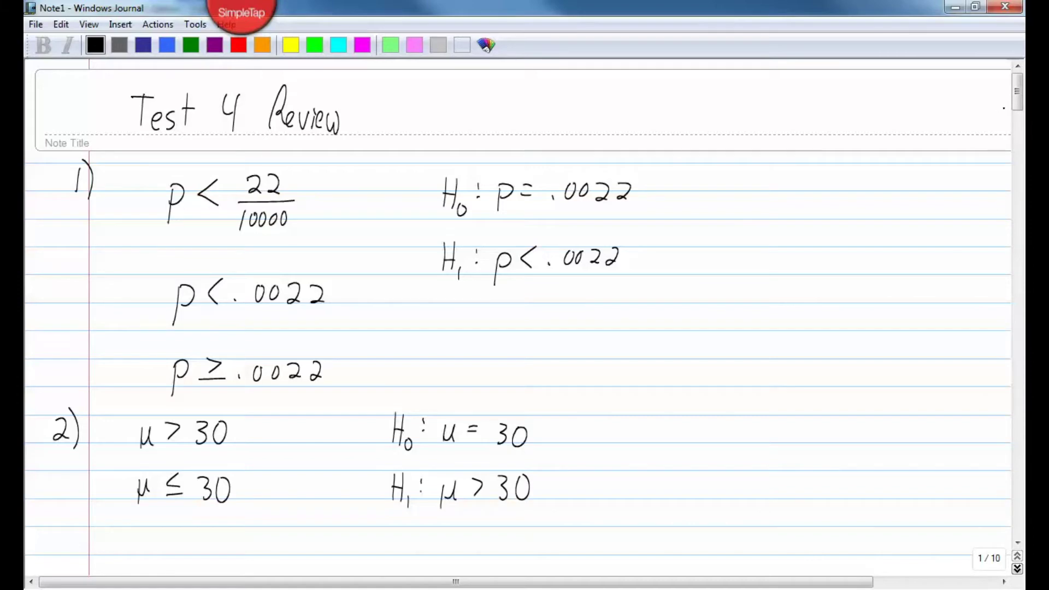
Number the third problem "3)" and handwrite its claim p < .001 with the complement p ≥ .001 below
{"action": "left_click_drag", "start_coordinate": [1017, 92], "coordinate": [1017, 109]}
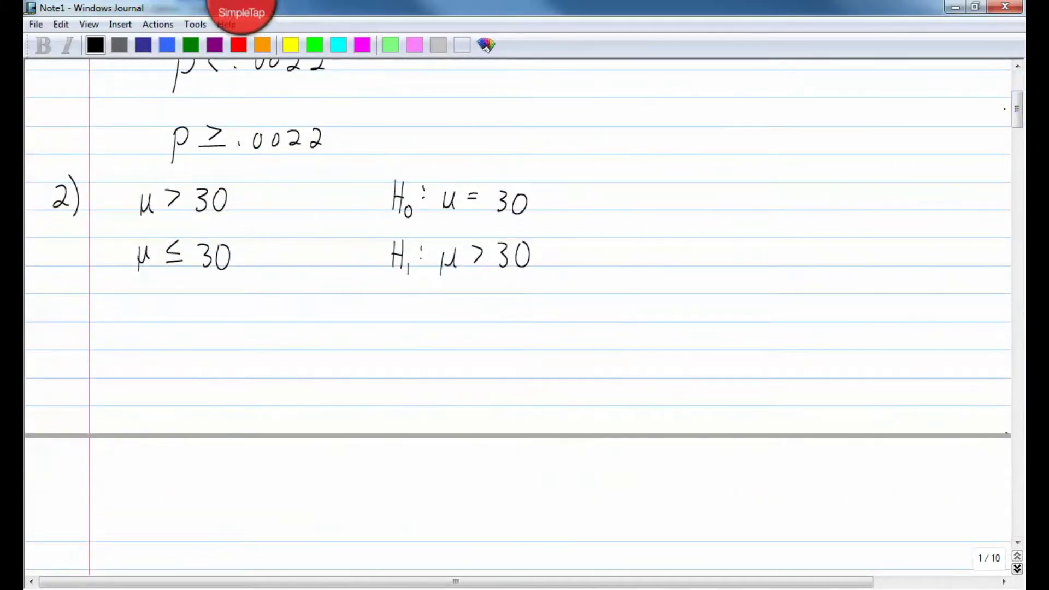
{"action": "left_click_drag", "start_coordinate": [58, 324], "coordinate": [66, 369]}
{"action": "mouse_move", "coordinate": [160, 336]}
{"action": "left_mouse_down"}
{"action": "mouse_move", "coordinate": [163, 348]}
{"action": "mouse_move", "coordinate": [187, 341]}
{"action": "mouse_move", "coordinate": [203, 351]}
{"action": "mouse_move", "coordinate": [255, 332]}
{"action": "mouse_move", "coordinate": [269, 355]}
{"action": "left_mouse_up"}
{"action": "left_click", "coordinate": [218, 349]}
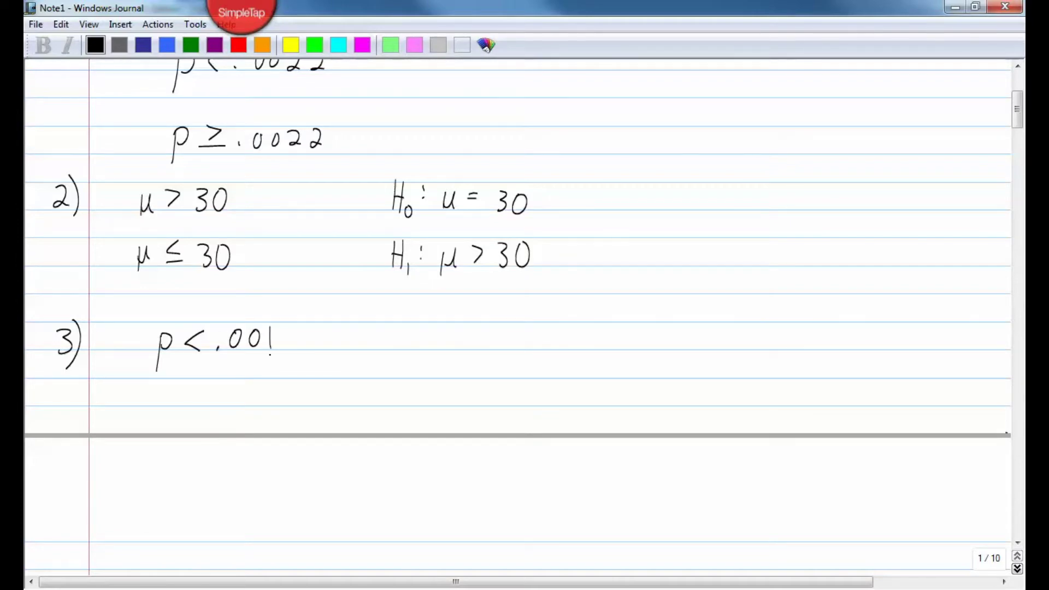
{"action": "mouse_move", "coordinate": [163, 389]}
{"action": "left_mouse_down"}
{"action": "mouse_move", "coordinate": [164, 405]}
{"action": "mouse_move", "coordinate": [188, 396]}
{"action": "left_mouse_up"}
{"action": "mouse_move", "coordinate": [183, 404]}
{"action": "left_mouse_down"}
{"action": "mouse_move", "coordinate": [230, 398]}
{"action": "mouse_move", "coordinate": [235, 385]}
{"action": "left_mouse_up"}
{"action": "left_click_drag", "start_coordinate": [251, 381], "coordinate": [266, 406]}
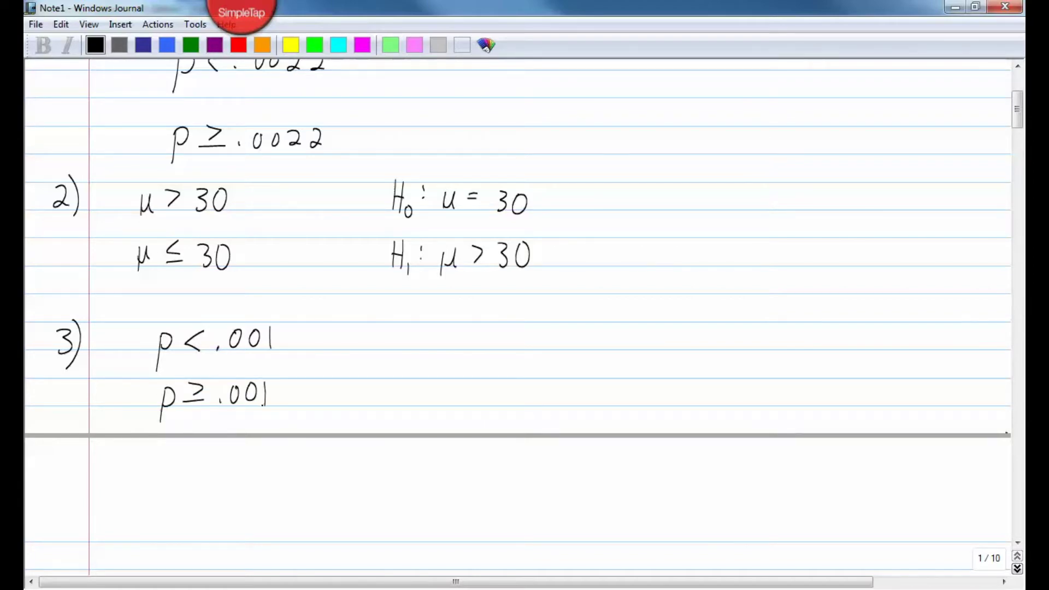
Handwrite the null hypothesis H₀: p = .001 beside problem 3's claim
{"action": "left_click_drag", "start_coordinate": [387, 324], "coordinate": [385, 354]}
{"action": "left_click_drag", "start_coordinate": [386, 340], "coordinate": [400, 339]}
{"action": "mouse_move", "coordinate": [400, 326]}
{"action": "left_mouse_down"}
{"action": "mouse_move", "coordinate": [398, 354]}
{"action": "mouse_move", "coordinate": [404, 345]}
{"action": "mouse_move", "coordinate": [437, 365]}
{"action": "mouse_move", "coordinate": [476, 332]}
{"action": "mouse_move", "coordinate": [515, 333]}
{"action": "left_mouse_up"}
{"action": "left_click", "coordinate": [420, 334]}
{"action": "left_click", "coordinate": [421, 345]}
{"action": "left_click", "coordinate": [492, 347]}
{"action": "left_click_drag", "start_coordinate": [527, 327], "coordinate": [525, 353]}
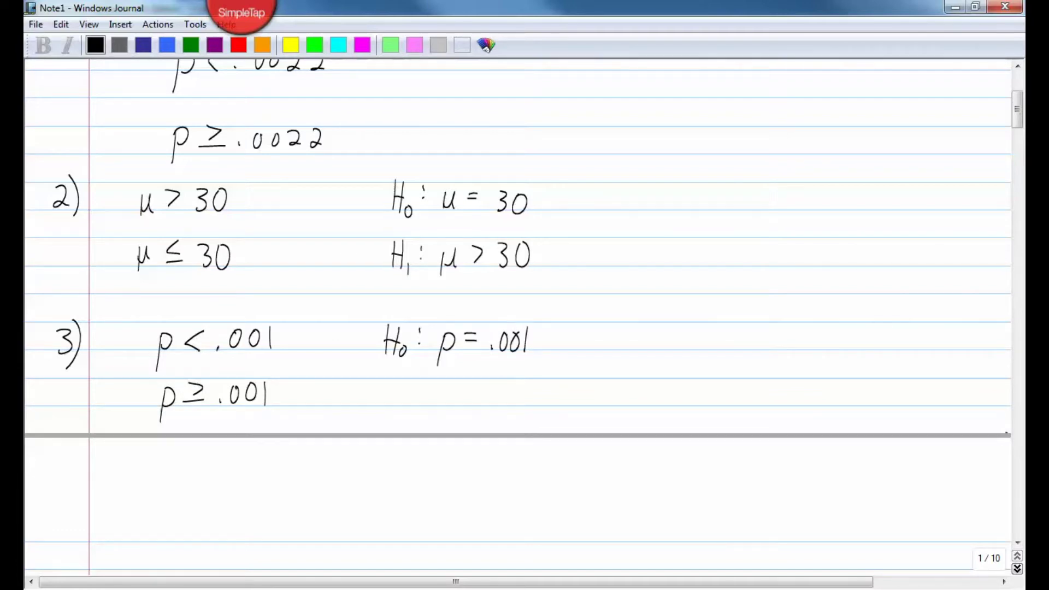
Handwrite the alternative hypothesis H₁: p < .001 under problem 3's null hypothesis
{"action": "left_click_drag", "start_coordinate": [383, 376], "coordinate": [384, 401]}
{"action": "left_click_drag", "start_coordinate": [384, 389], "coordinate": [397, 387]}
{"action": "mouse_move", "coordinate": [397, 376]}
{"action": "left_mouse_down"}
{"action": "mouse_move", "coordinate": [401, 407]}
{"action": "mouse_move", "coordinate": [412, 378]}
{"action": "mouse_move", "coordinate": [432, 390]}
{"action": "mouse_move", "coordinate": [478, 389]}
{"action": "mouse_move", "coordinate": [489, 406]}
{"action": "mouse_move", "coordinate": [509, 388]}
{"action": "left_mouse_up"}
{"action": "left_click", "coordinate": [413, 384]}
{"action": "left_click", "coordinate": [413, 394]}
{"action": "left_click", "coordinate": [487, 403]}
{"action": "left_click_drag", "start_coordinate": [523, 383], "coordinate": [521, 409]}
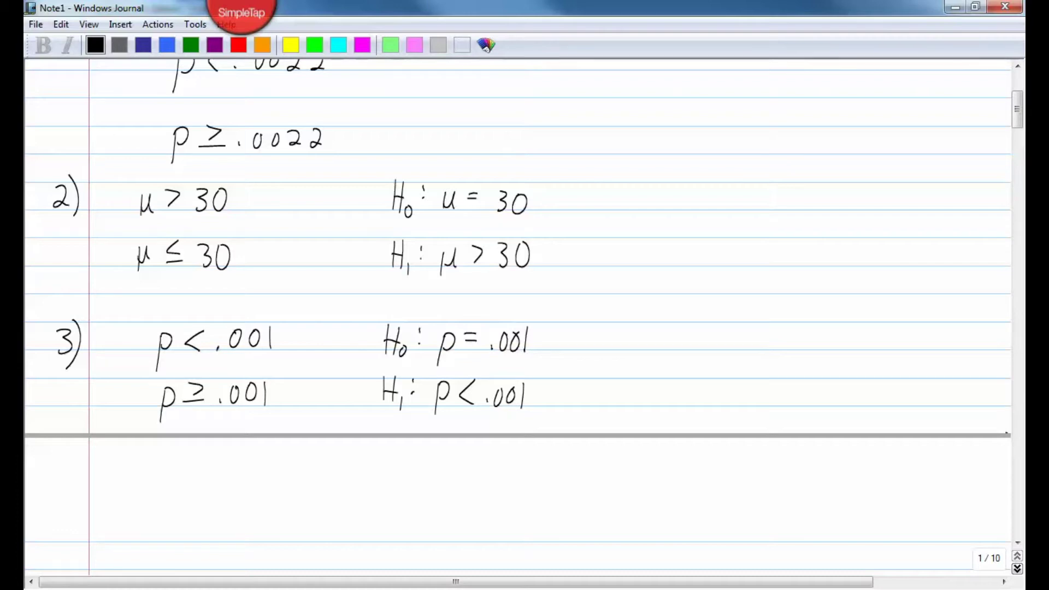
Number the fourth problem "4)" on the second page and handwrite its claim μ > 83,000 with the complement μ ≤ 83,000 below
{"action": "left_click_drag", "start_coordinate": [1017, 110], "coordinate": [1017, 100]}
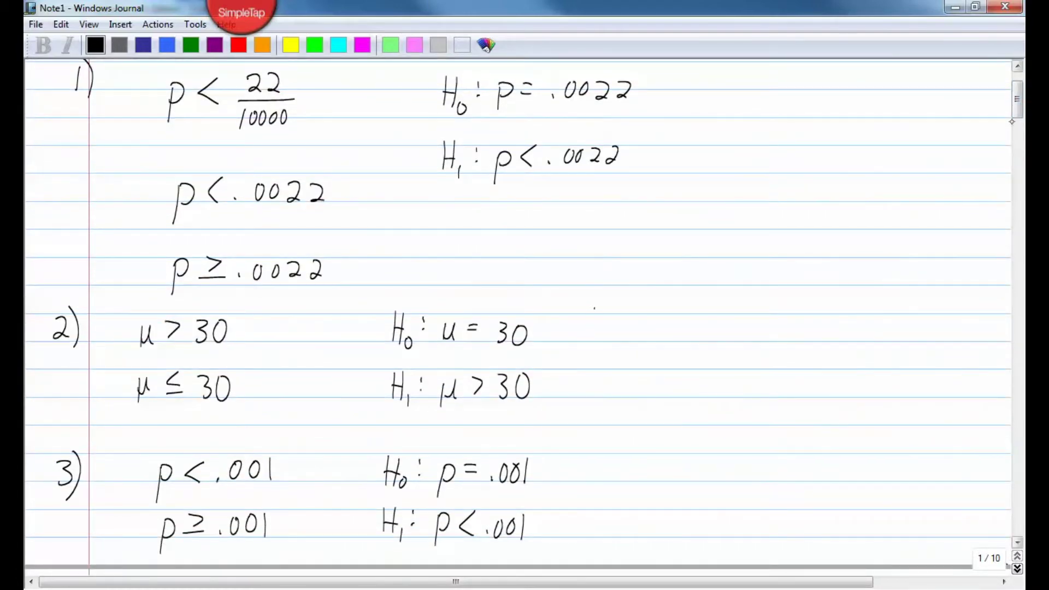
{"action": "scroll", "coordinate": [593, 308], "scroll_direction": "down", "scroll_amount": 10}
{"action": "mouse_move", "coordinate": [48, 311]}
{"action": "left_mouse_down"}
{"action": "mouse_move", "coordinate": [66, 334]}
{"action": "mouse_move", "coordinate": [57, 354]}
{"action": "left_mouse_up"}
{"action": "left_click_drag", "start_coordinate": [66, 307], "coordinate": [65, 358]}
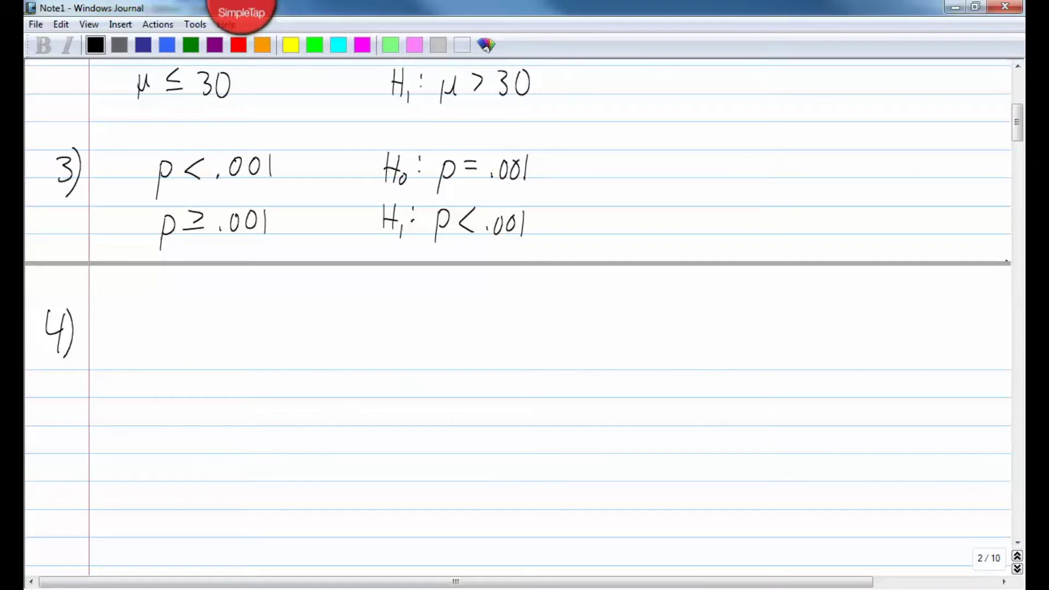
{"action": "mouse_move", "coordinate": [148, 329]}
{"action": "left_mouse_down"}
{"action": "mouse_move", "coordinate": [148, 355]}
{"action": "mouse_move", "coordinate": [161, 332]}
{"action": "left_mouse_up"}
{"action": "left_click", "coordinate": [180, 333]}
{"action": "left_click_drag", "start_coordinate": [177, 326], "coordinate": [176, 339]}
{"action": "mouse_move", "coordinate": [223, 325]}
{"action": "left_mouse_down"}
{"action": "mouse_move", "coordinate": [235, 346]}
{"action": "mouse_move", "coordinate": [261, 329]}
{"action": "left_mouse_up"}
{"action": "left_click_drag", "start_coordinate": [278, 327], "coordinate": [278, 327]}
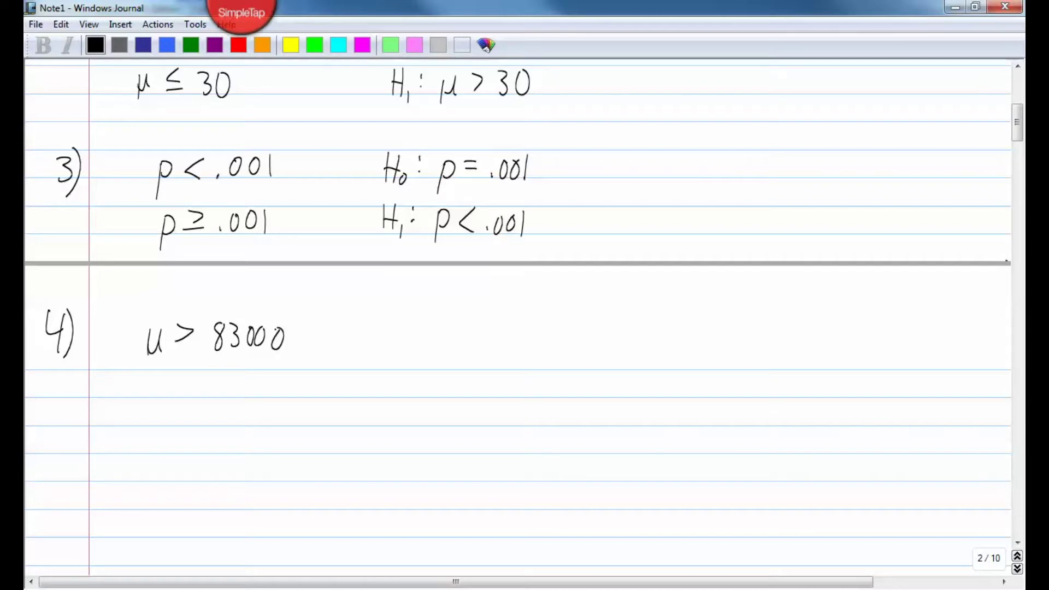
{"action": "mouse_move", "coordinate": [147, 402]}
{"action": "left_mouse_down"}
{"action": "mouse_move", "coordinate": [148, 422]}
{"action": "mouse_move", "coordinate": [192, 418]}
{"action": "mouse_move", "coordinate": [225, 398]}
{"action": "mouse_move", "coordinate": [249, 426]}
{"action": "mouse_move", "coordinate": [262, 400]}
{"action": "left_mouse_up"}
{"action": "left_click_drag", "start_coordinate": [277, 399], "coordinate": [291, 401]}
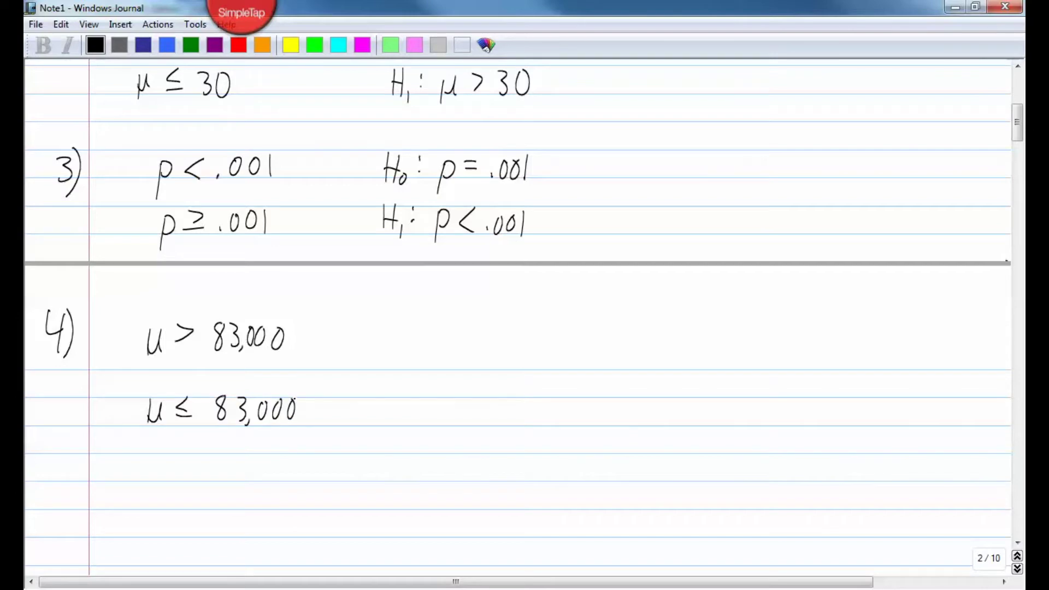
Handwrite the null hypothesis H₀: μ = 83,000 beside problem 4's claim
{"action": "left_click_drag", "start_coordinate": [384, 313], "coordinate": [383, 350]}
{"action": "mouse_move", "coordinate": [394, 314]}
{"action": "left_mouse_down"}
{"action": "mouse_move", "coordinate": [393, 350]}
{"action": "mouse_move", "coordinate": [403, 335]}
{"action": "left_mouse_up"}
{"action": "left_click_drag", "start_coordinate": [399, 344], "coordinate": [400, 356]}
{"action": "left_click", "coordinate": [411, 331]}
{"action": "mouse_move", "coordinate": [440, 327]}
{"action": "left_mouse_down"}
{"action": "mouse_move", "coordinate": [438, 351]}
{"action": "mouse_move", "coordinate": [473, 330]}
{"action": "left_mouse_up"}
{"action": "left_click_drag", "start_coordinate": [457, 341], "coordinate": [471, 340]}
{"action": "mouse_move", "coordinate": [501, 317]}
{"action": "left_mouse_down"}
{"action": "mouse_move", "coordinate": [494, 324]}
{"action": "mouse_move", "coordinate": [498, 317]}
{"action": "mouse_move", "coordinate": [509, 343]}
{"action": "left_mouse_up"}
{"action": "mouse_move", "coordinate": [532, 322]}
{"action": "left_mouse_down"}
{"action": "mouse_move", "coordinate": [525, 341]}
{"action": "mouse_move", "coordinate": [533, 322]}
{"action": "left_mouse_up"}
{"action": "mouse_move", "coordinate": [547, 322]}
{"action": "left_mouse_down"}
{"action": "mouse_move", "coordinate": [540, 342]}
{"action": "mouse_move", "coordinate": [549, 322]}
{"action": "left_mouse_up"}
{"action": "left_click_drag", "start_coordinate": [563, 321], "coordinate": [565, 320]}
Handwrite the alternative hypothesis H₁: μ > 83,000 under problem 4's null hypothesis
{"action": "left_click_drag", "start_coordinate": [385, 375], "coordinate": [382, 404]}
{"action": "mouse_move", "coordinate": [394, 376]}
{"action": "left_mouse_down"}
{"action": "mouse_move", "coordinate": [393, 402]}
{"action": "mouse_move", "coordinate": [395, 389]}
{"action": "left_mouse_up"}
{"action": "mouse_move", "coordinate": [399, 398]}
{"action": "left_mouse_down"}
{"action": "mouse_move", "coordinate": [400, 411]}
{"action": "mouse_move", "coordinate": [444, 387]}
{"action": "mouse_move", "coordinate": [460, 398]}
{"action": "mouse_move", "coordinate": [489, 389]}
{"action": "mouse_move", "coordinate": [502, 409]}
{"action": "left_mouse_up"}
{"action": "left_click", "coordinate": [413, 383]}
{"action": "left_click", "coordinate": [414, 393]}
{"action": "left_click_drag", "start_coordinate": [529, 383], "coordinate": [540, 383]}
{"action": "mouse_move", "coordinate": [554, 384]}
{"action": "left_mouse_down"}
{"action": "mouse_move", "coordinate": [549, 396]}
{"action": "mouse_move", "coordinate": [553, 384]}
{"action": "left_mouse_up"}
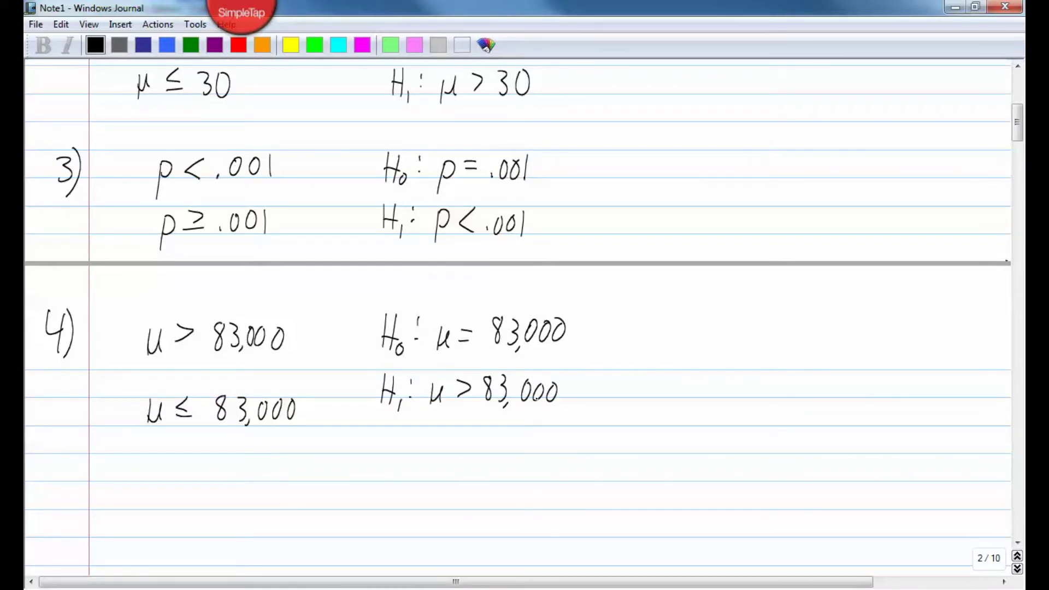